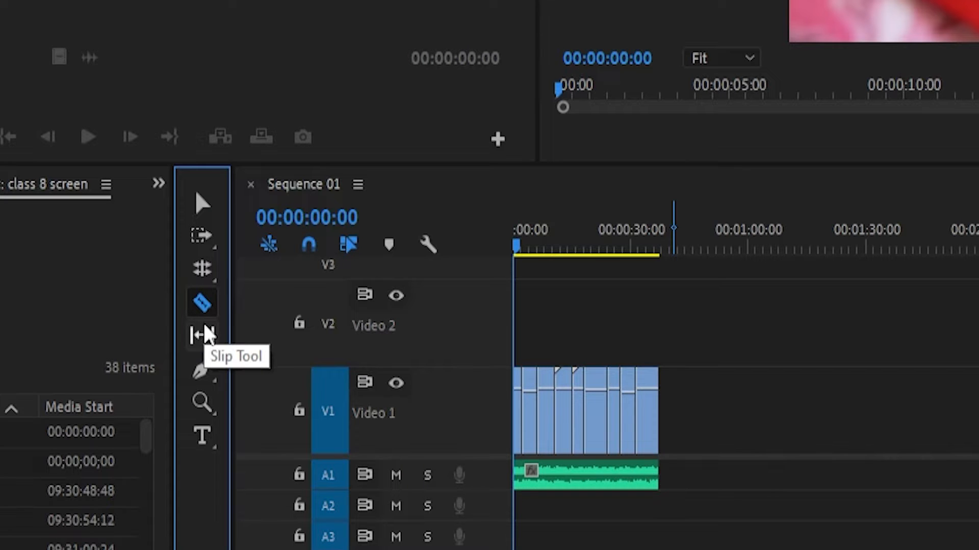
click(202, 335)
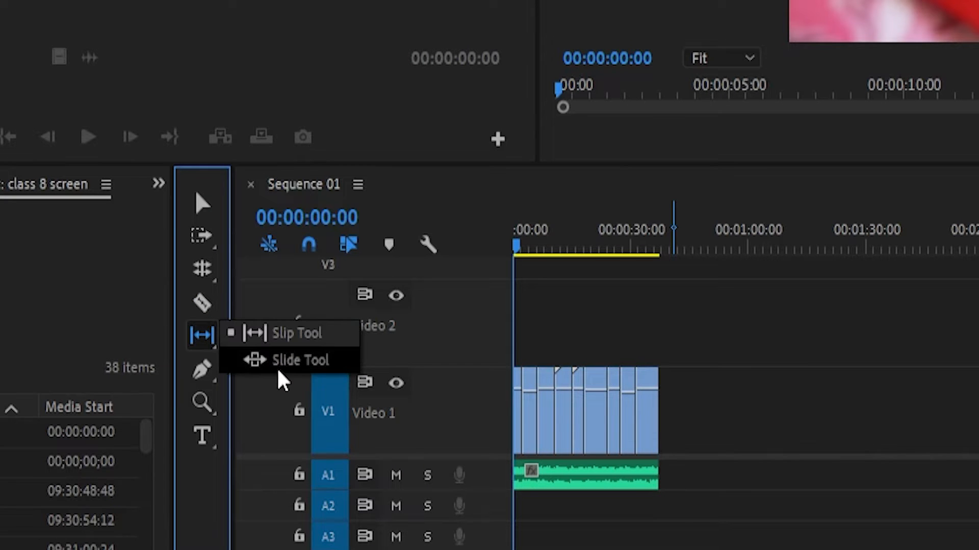
click(189, 308)
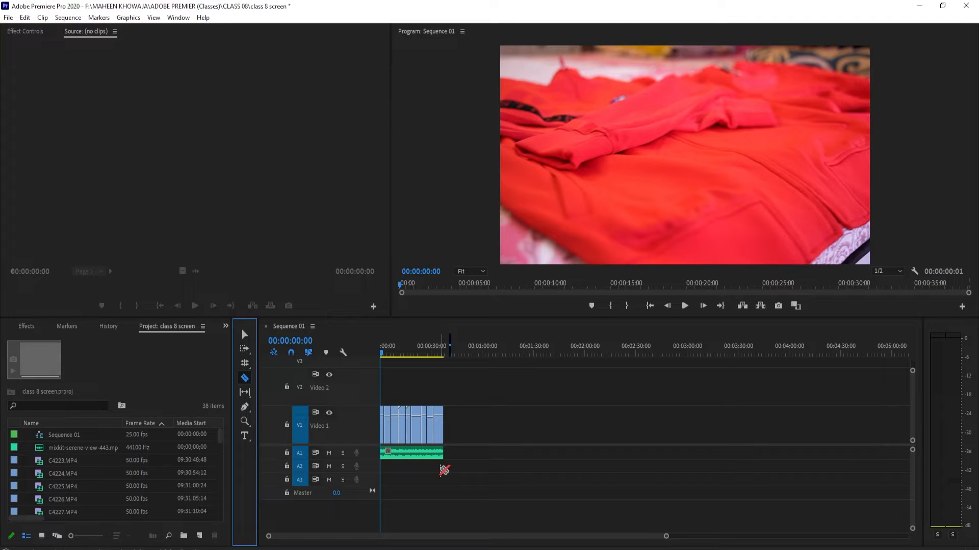
- Move the V1 clip at about 20 seconds away from the others to about 00:01:07 and extend its end
click(245, 335)
click(417, 425)
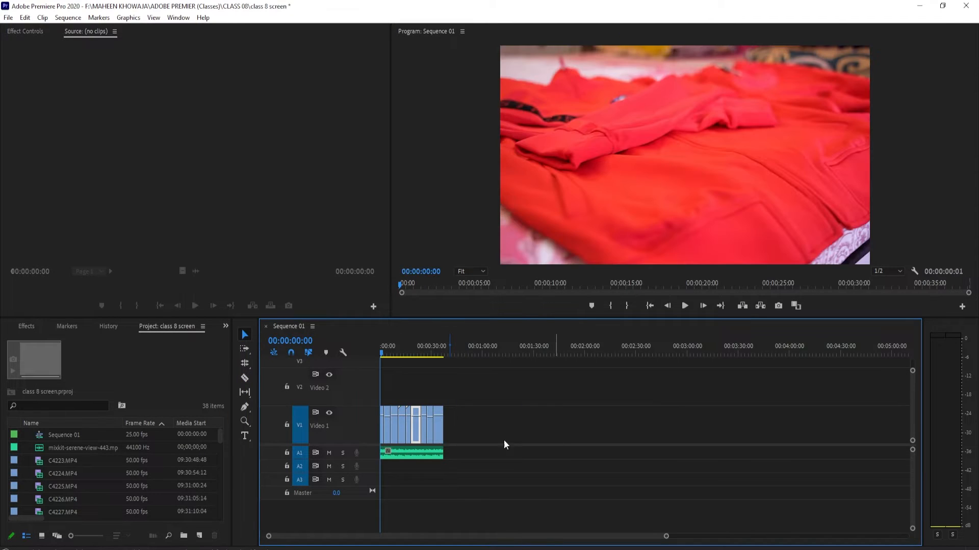
drag(419, 421, 481, 425)
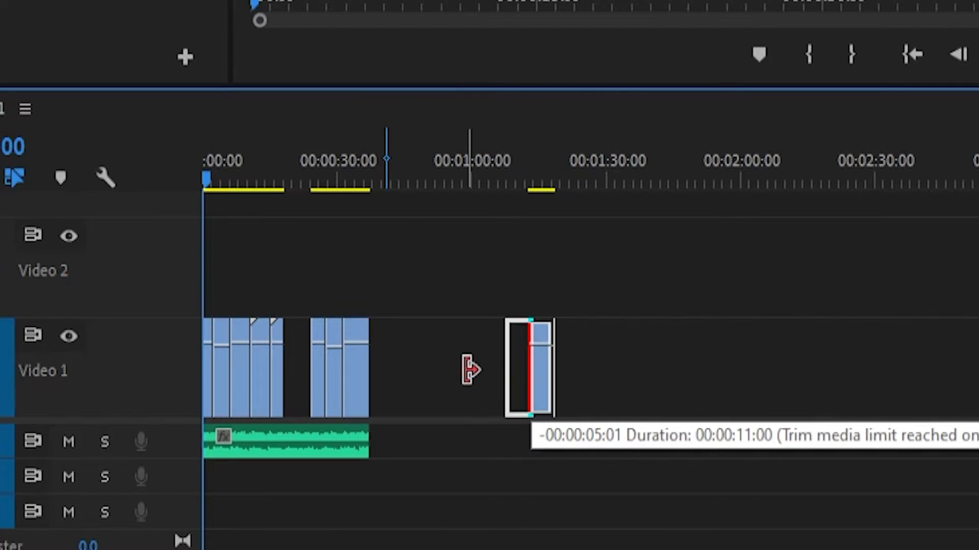
drag(470, 370, 471, 369)
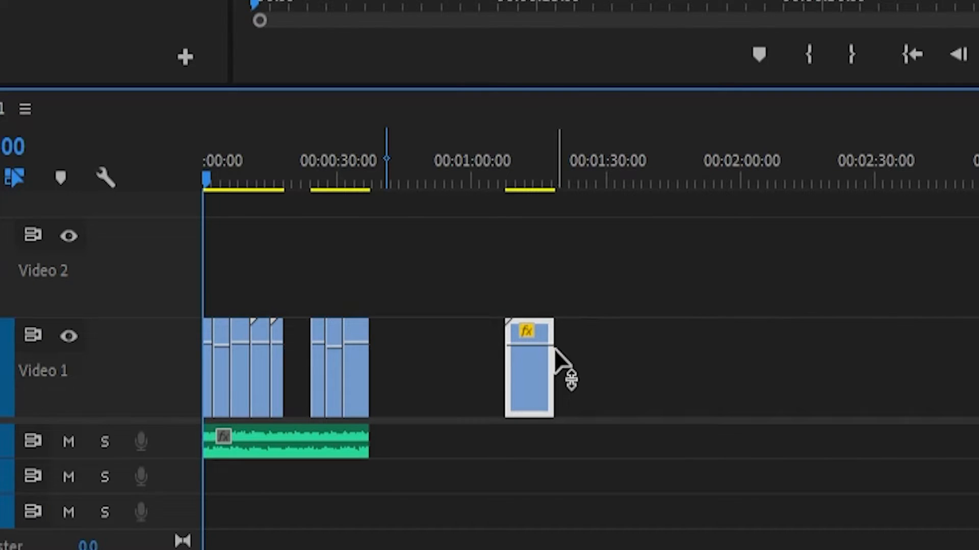
drag(562, 343, 607, 319)
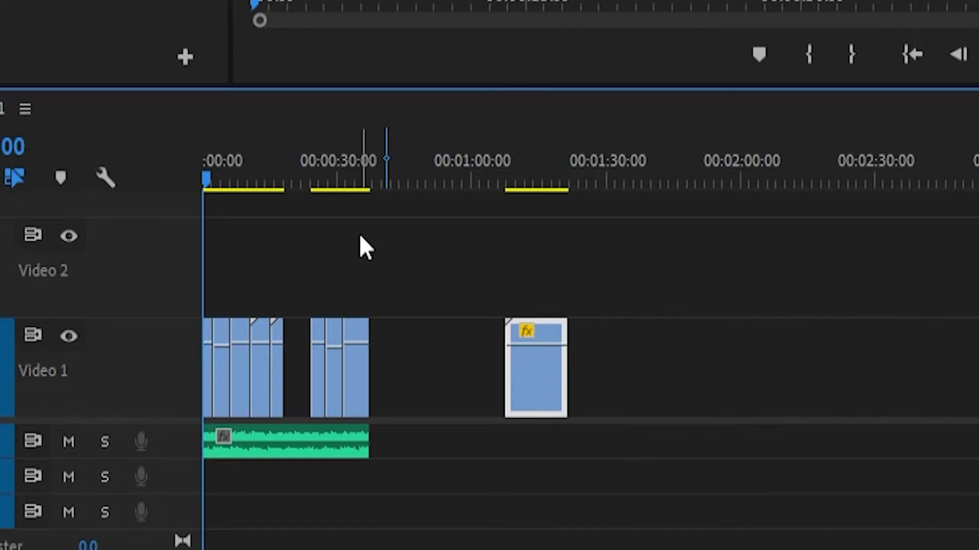
- Preview the separated V1 clip, split it at 00:01:11:03 with the Razor tool and delete the part before the cut
drag(384, 355, 499, 397)
key(space)
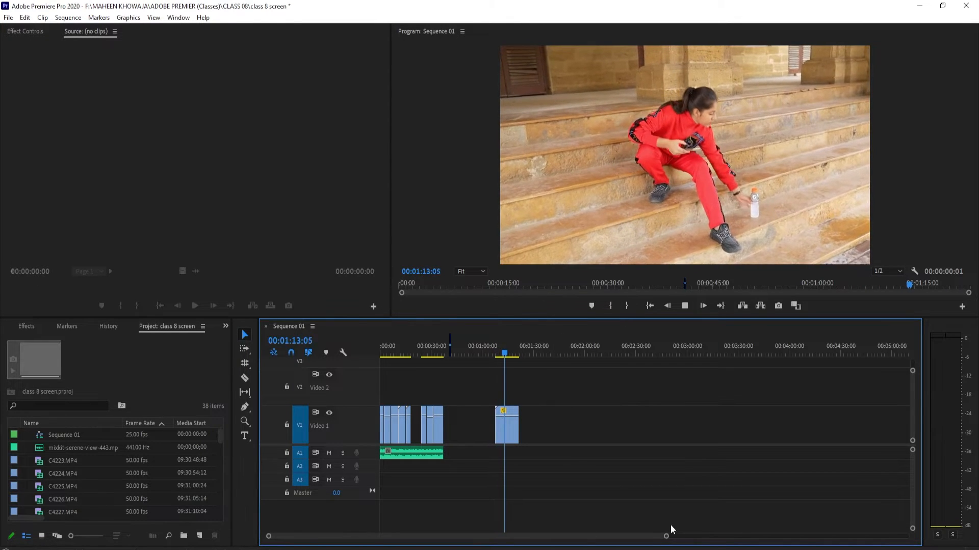
key(space)
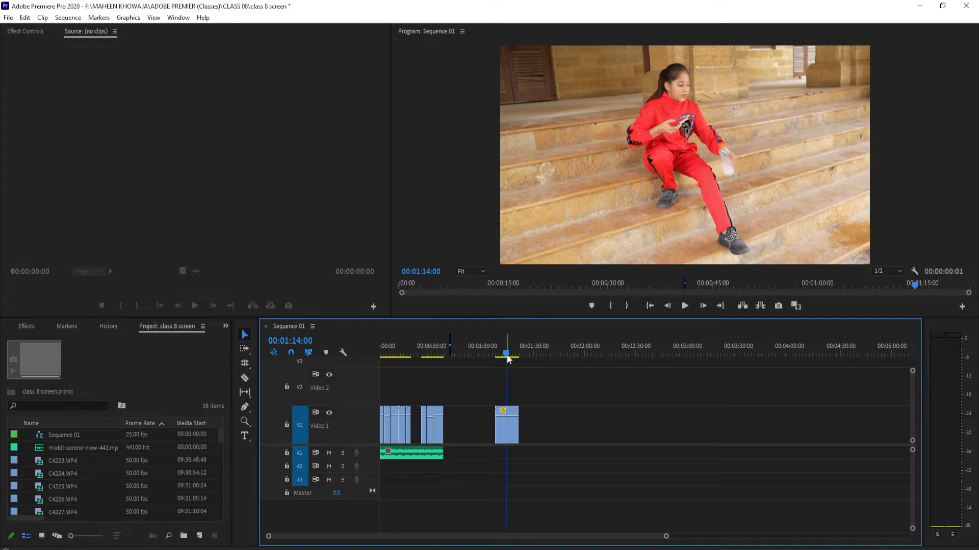
drag(505, 355, 500, 354)
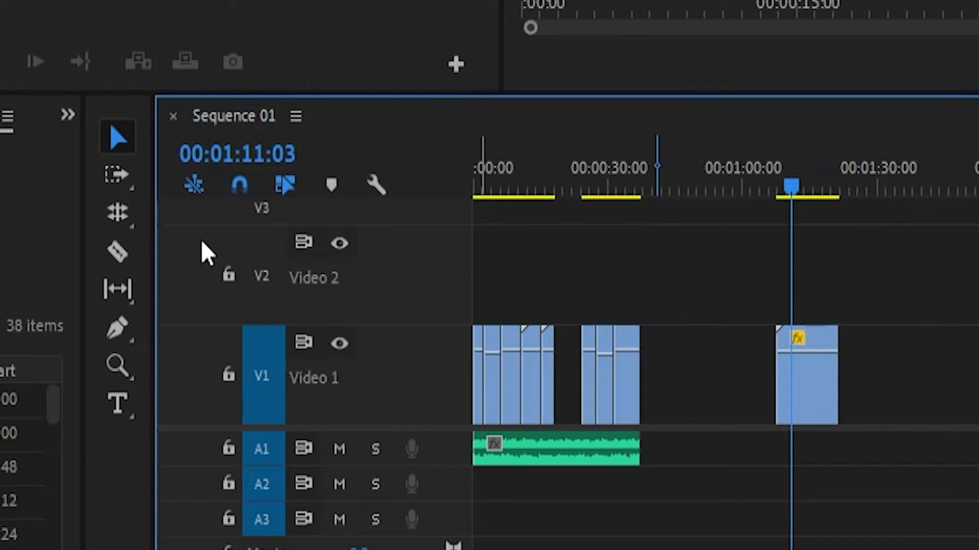
click(107, 262)
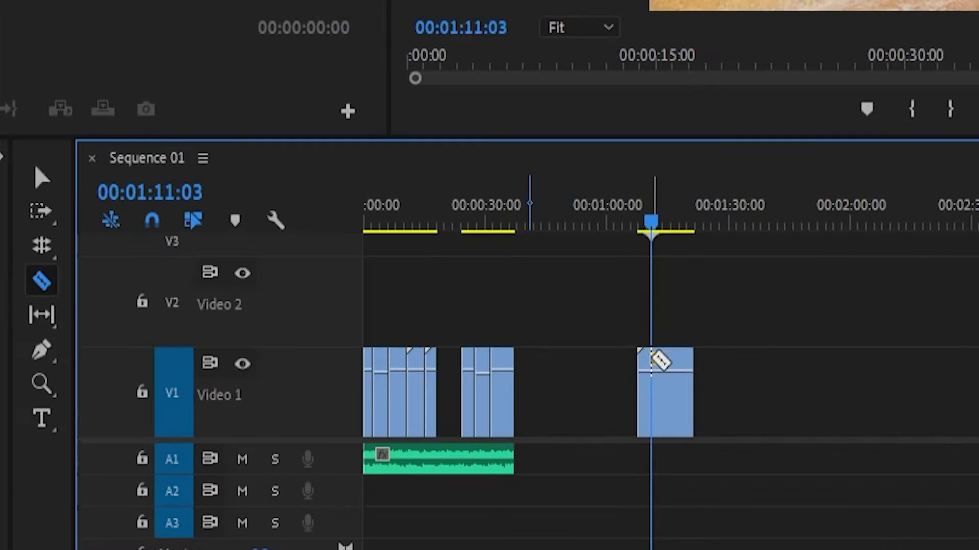
click(502, 410)
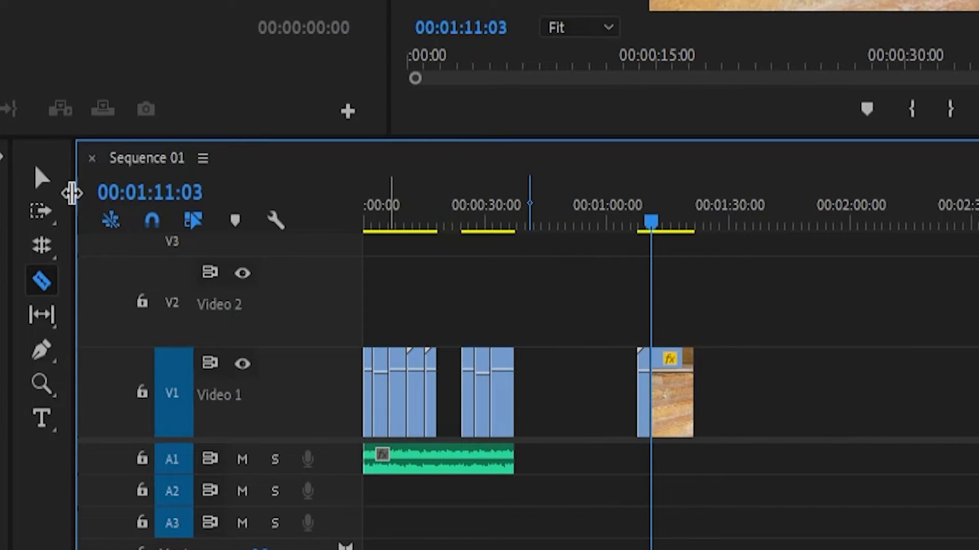
click(41, 179)
click(648, 391)
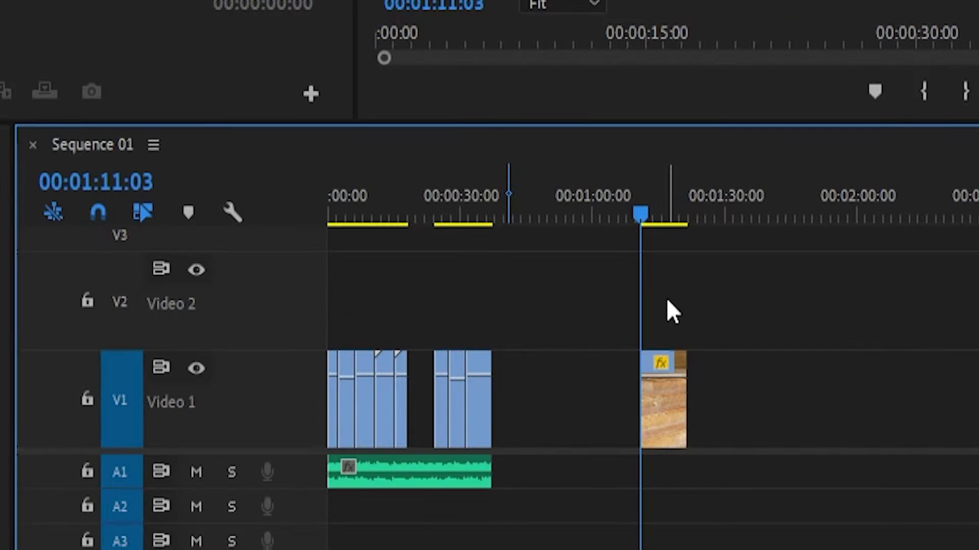
- Undo the deletion and the split of the separated V1 clip
key(ctrl+z)
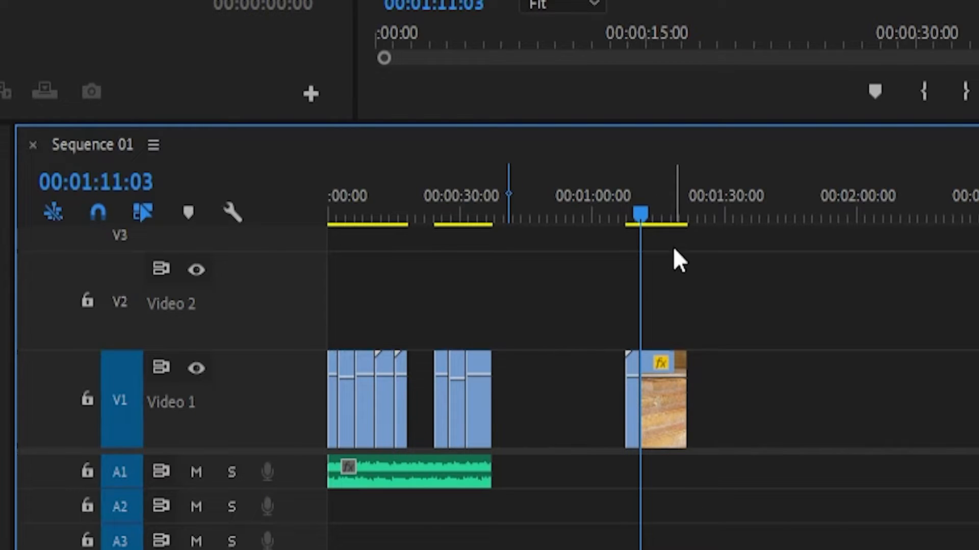
key(ctrl+z)
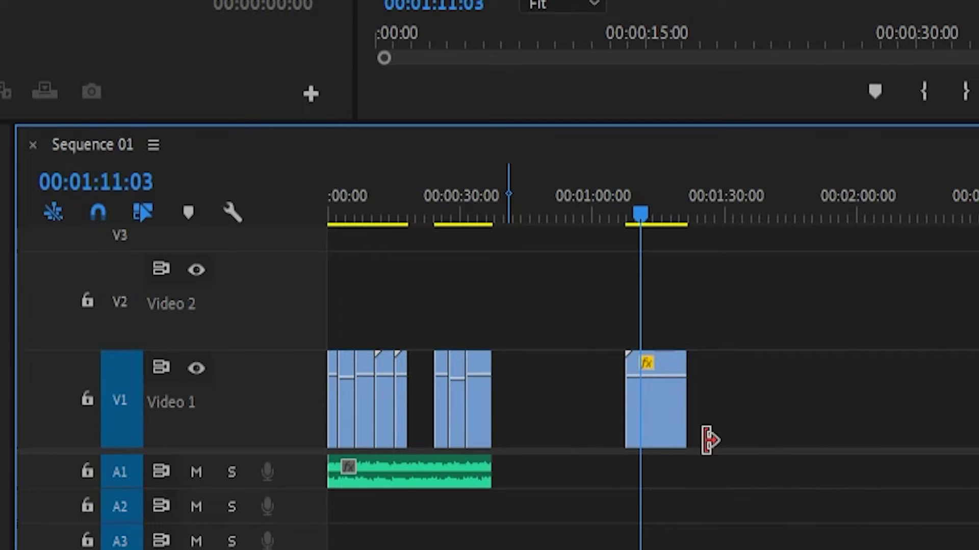
- Place the last clip of the V1 row on V2 above the separated clip and cut the separated clip at 00:01:12:08
click(437, 427)
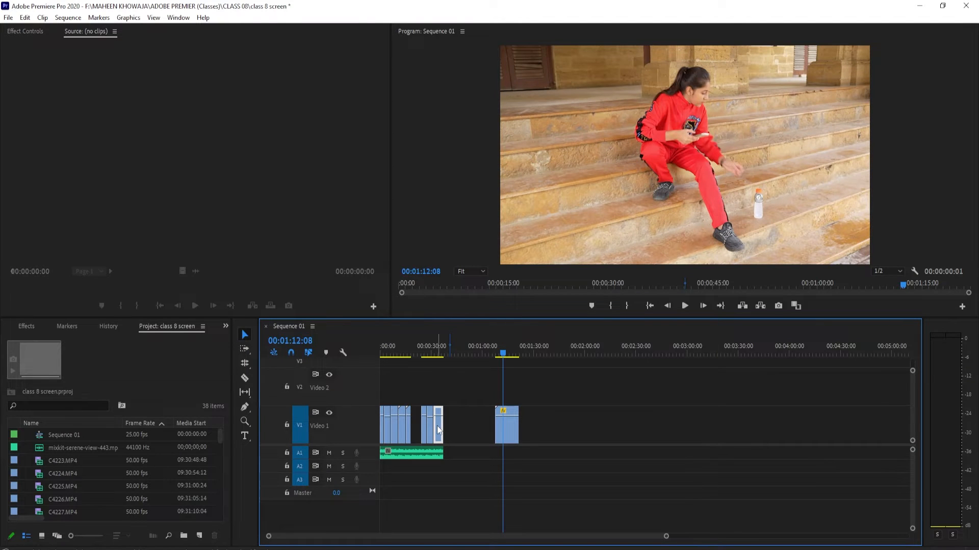
drag(439, 426, 493, 385)
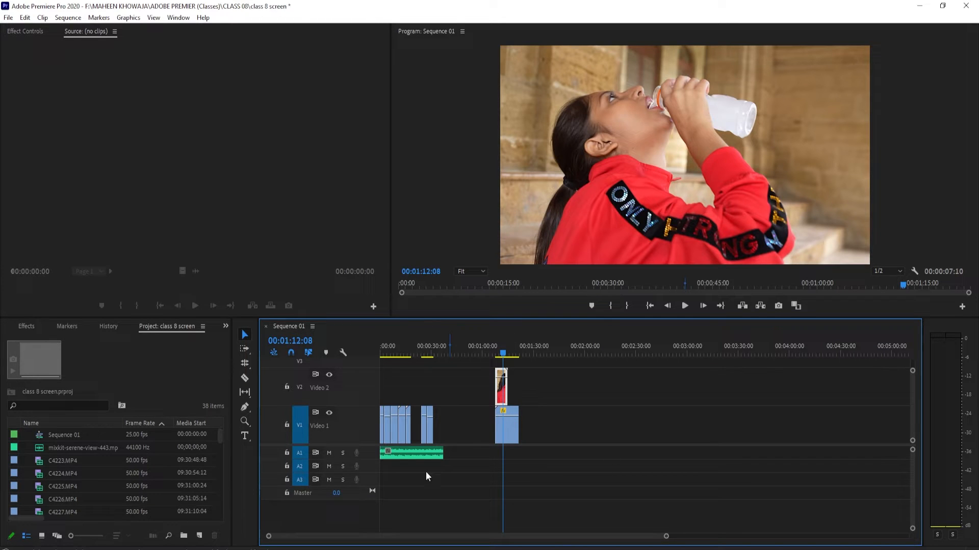
click(245, 380)
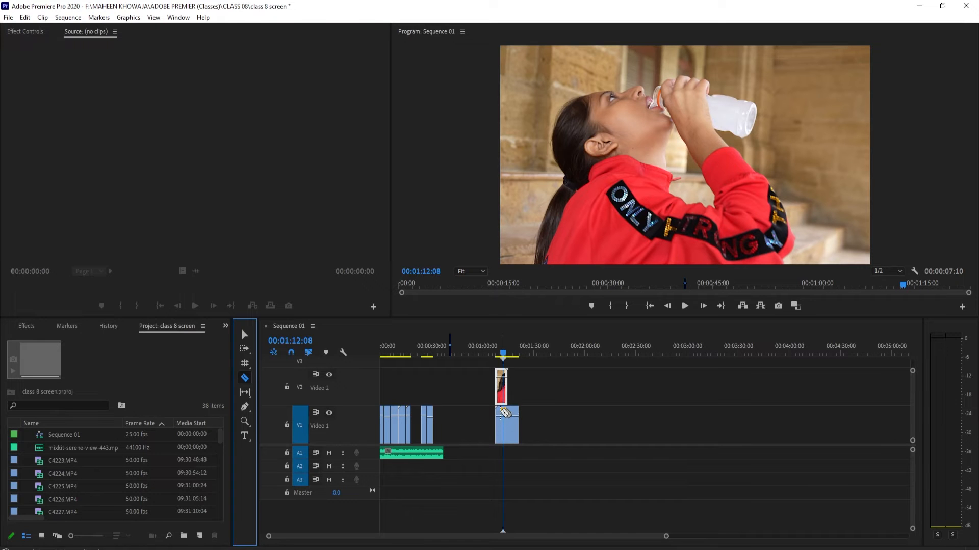
click(503, 414)
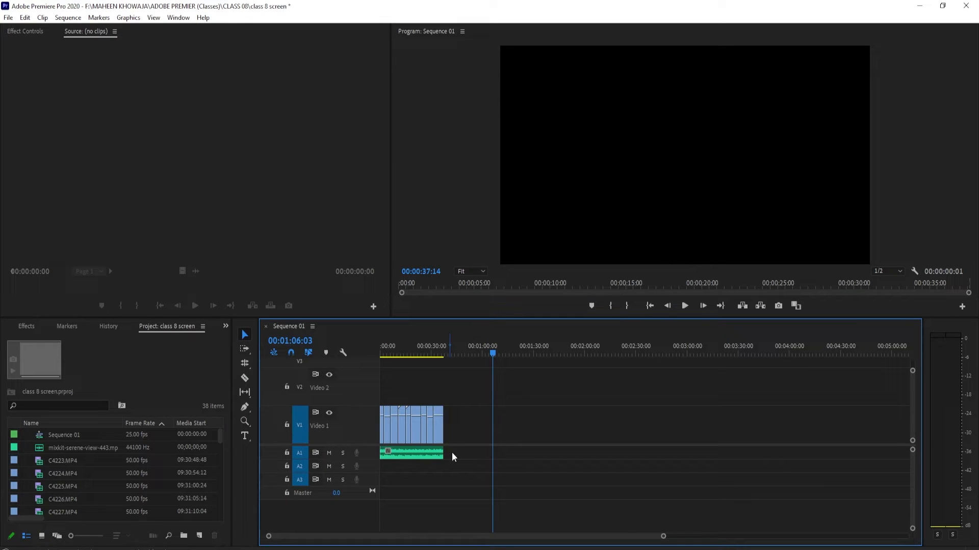
- Delete the audio clip from track A1
drag(451, 451, 396, 461)
key(Delete)
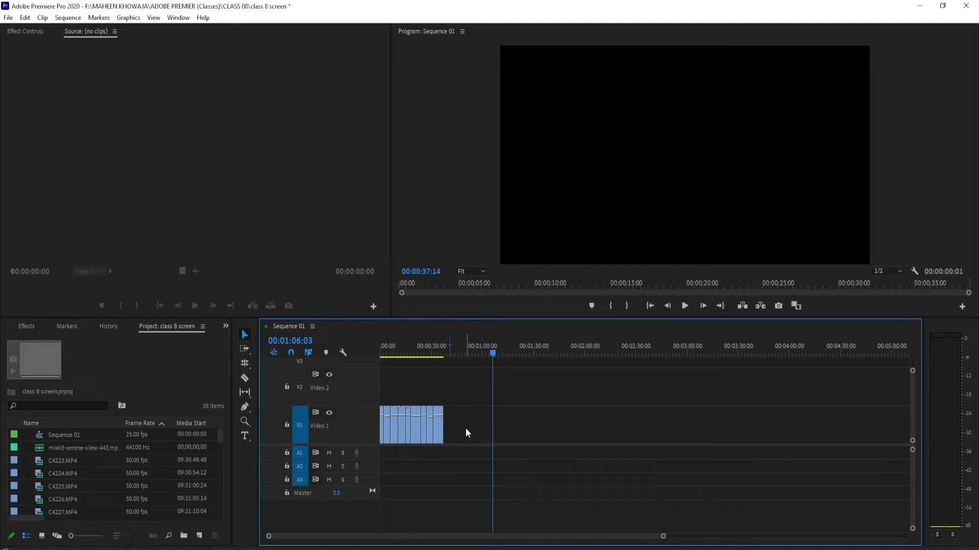
- Move the last three V1 clips together away from the rest, to about 00:01:58
drag(460, 427, 555, 426)
key(equal)
key(equal)
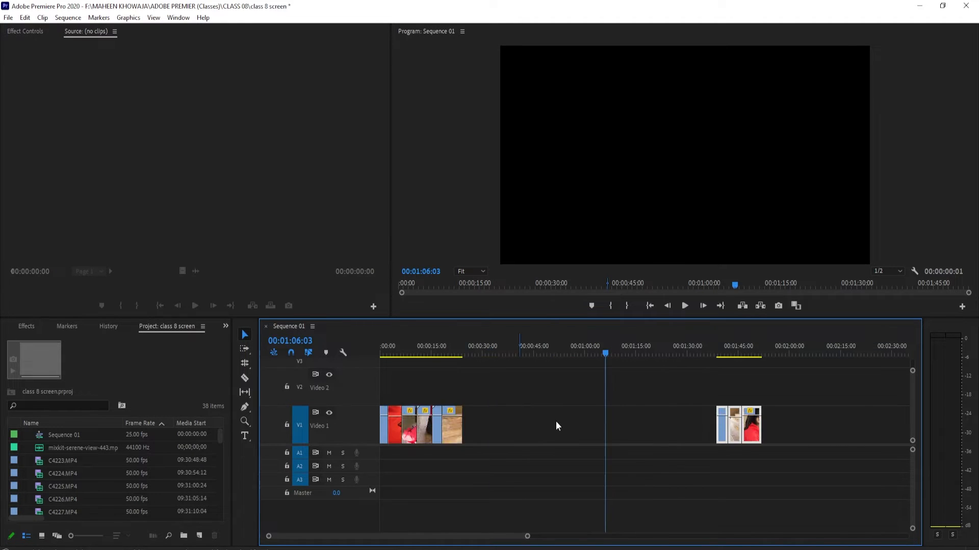
drag(645, 354, 958, 404)
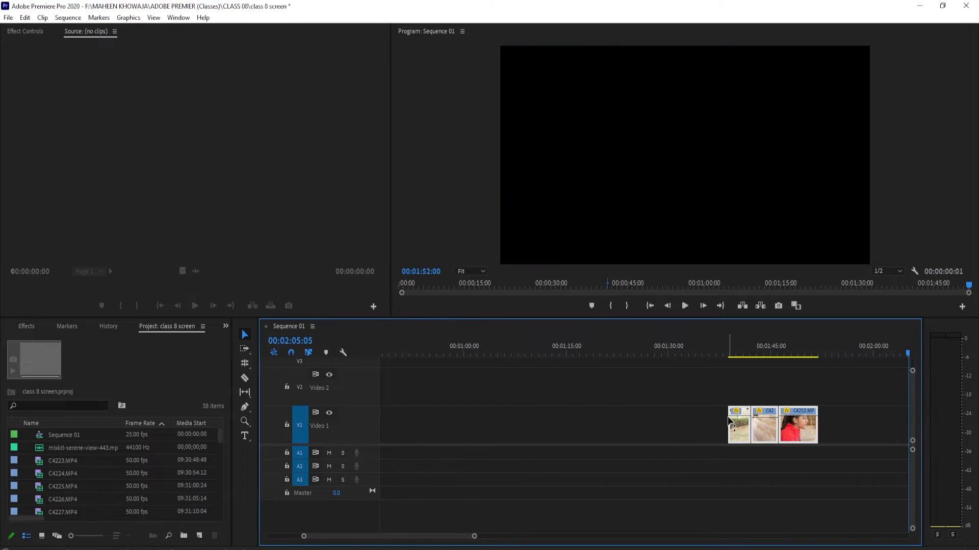
drag(729, 424, 707, 421)
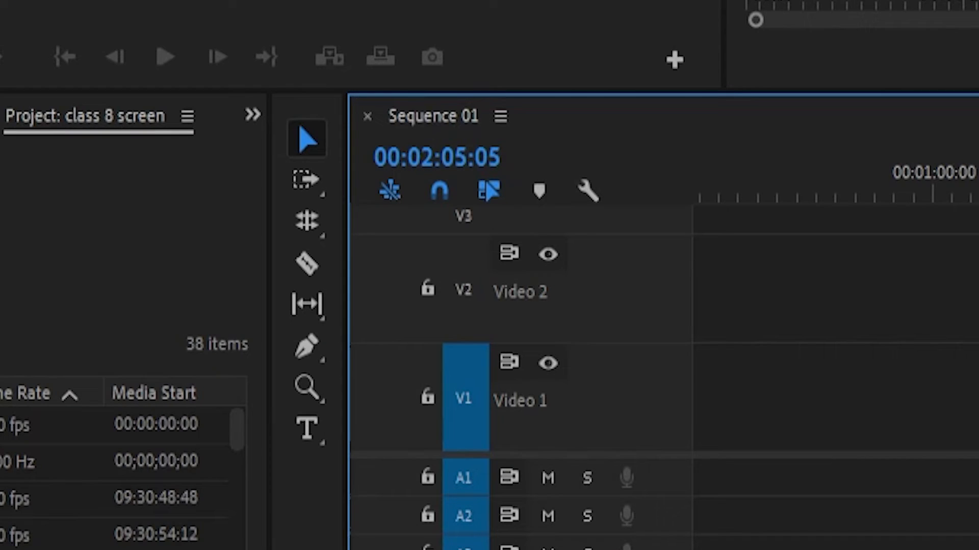
- Use the Slip Tool to shift the footage inside the middle of the three clips back and forth, and play the result
click(306, 328)
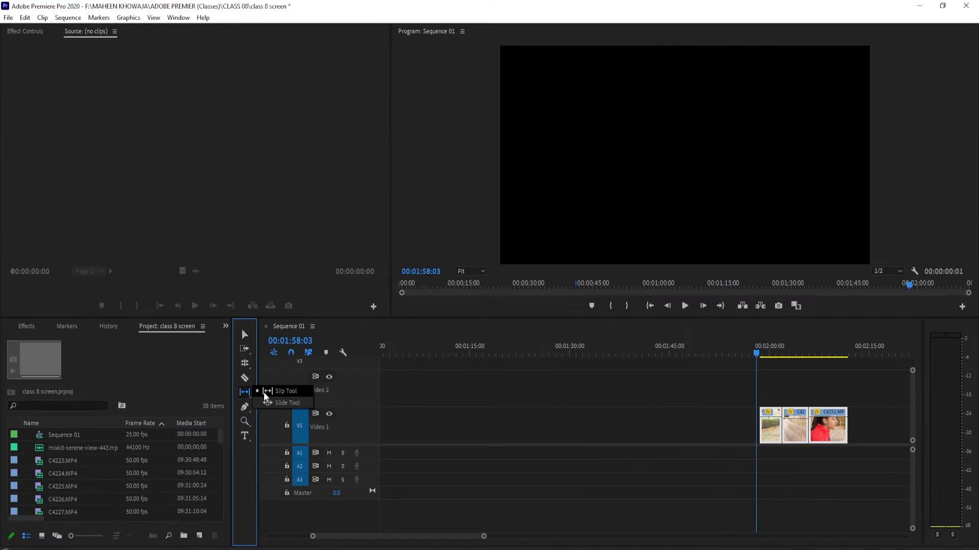
click(264, 392)
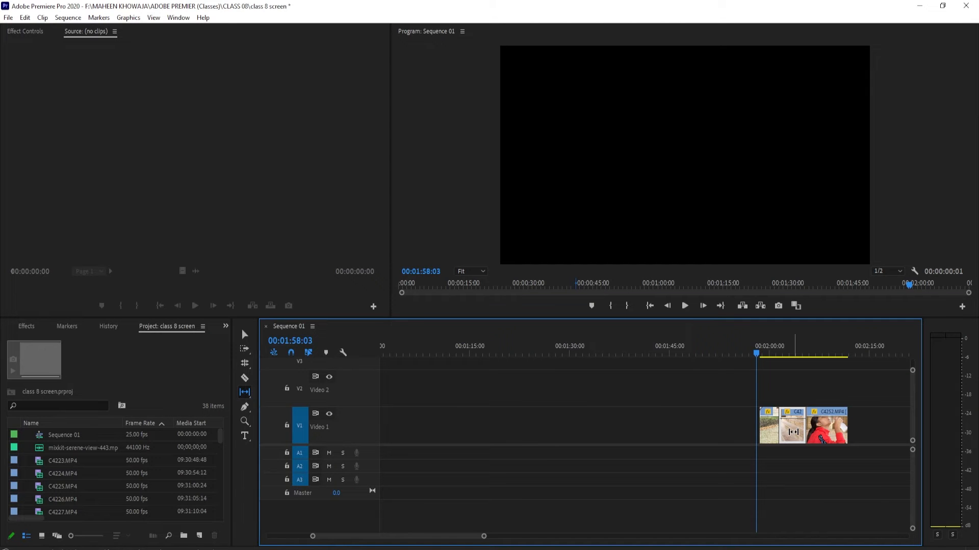
mouse_move(793, 433)
mouse_down()
mouse_move(773, 428)
mouse_move(825, 428)
mouse_move(755, 428)
mouse_move(780, 431)
mouse_up()
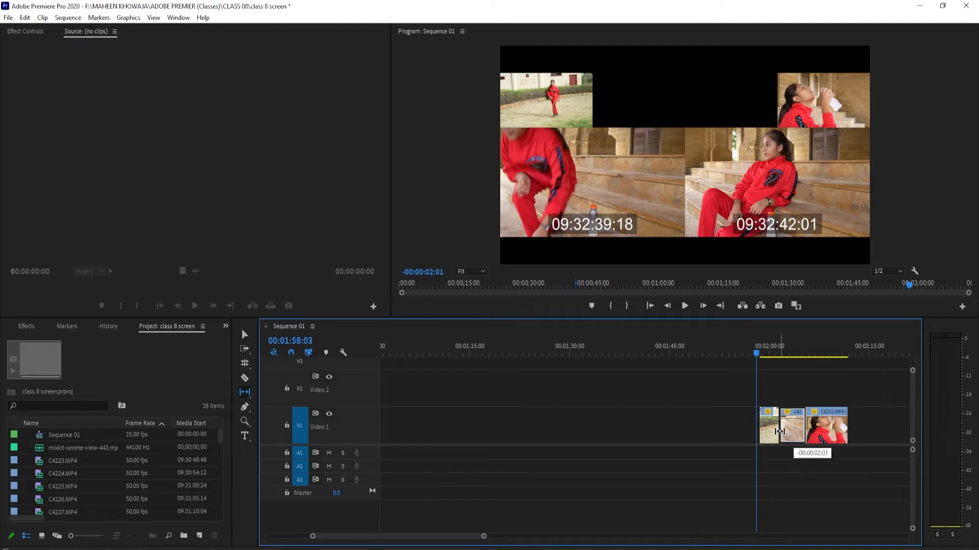
drag(780, 431, 820, 422)
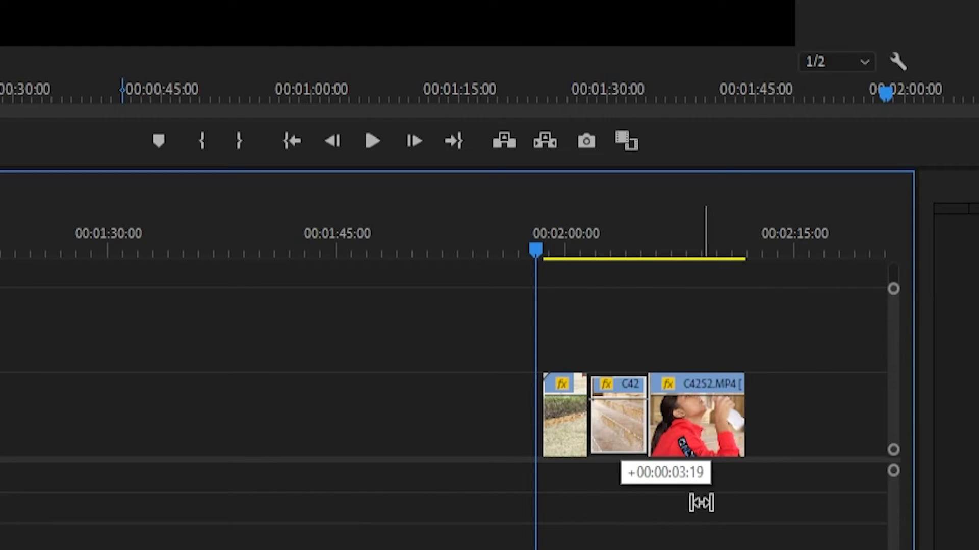
drag(681, 408, 639, 449)
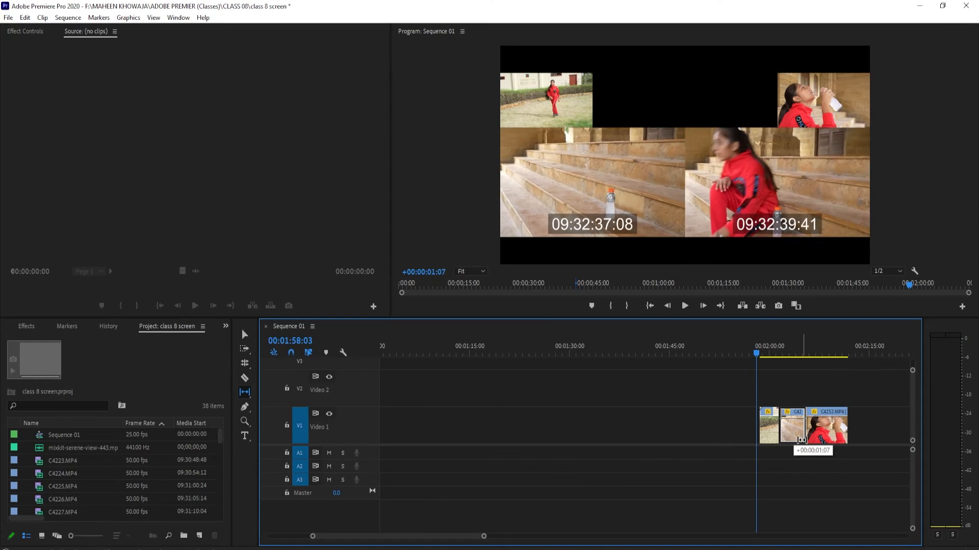
drag(801, 441, 736, 432)
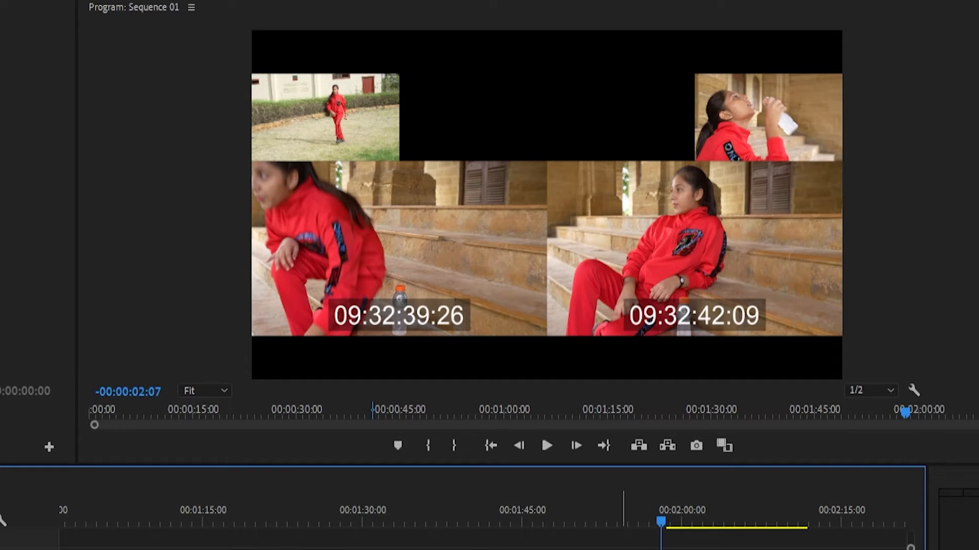
drag(769, 430, 818, 429)
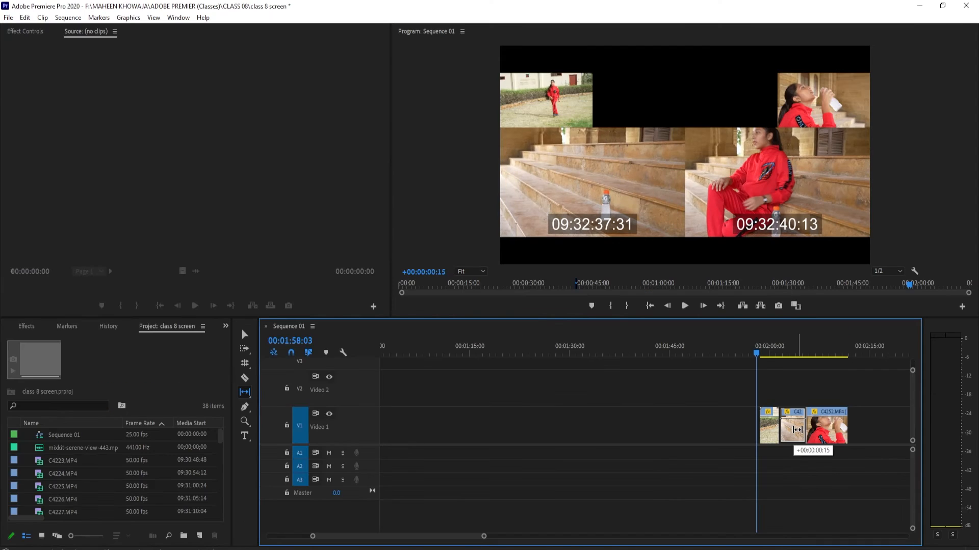
key(space)
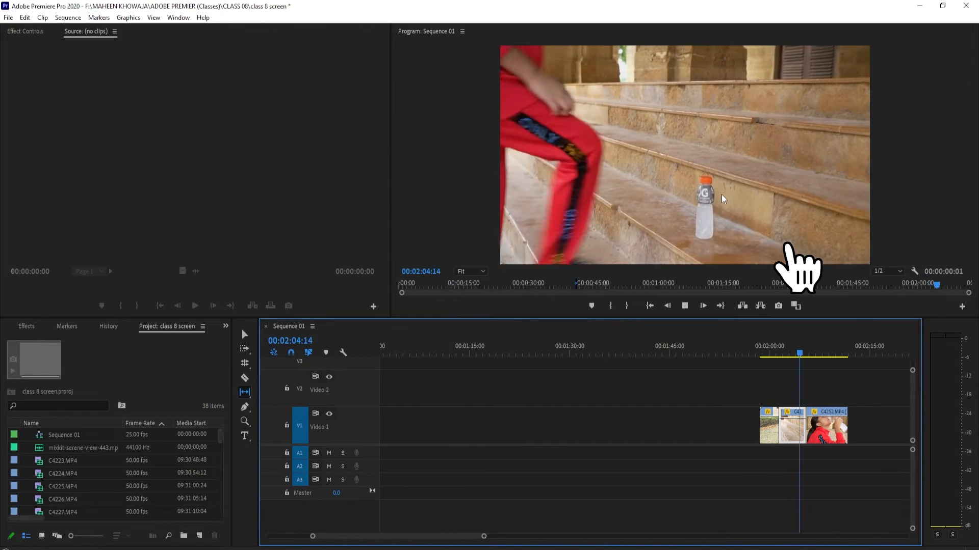
key(space)
- Slip the middle clip's footage to a later part of the shot and play the clip again
drag(789, 432, 788, 432)
mouse_move(694, 549)
mouse_down()
mouse_move(791, 549)
mouse_move(618, 549)
mouse_up()
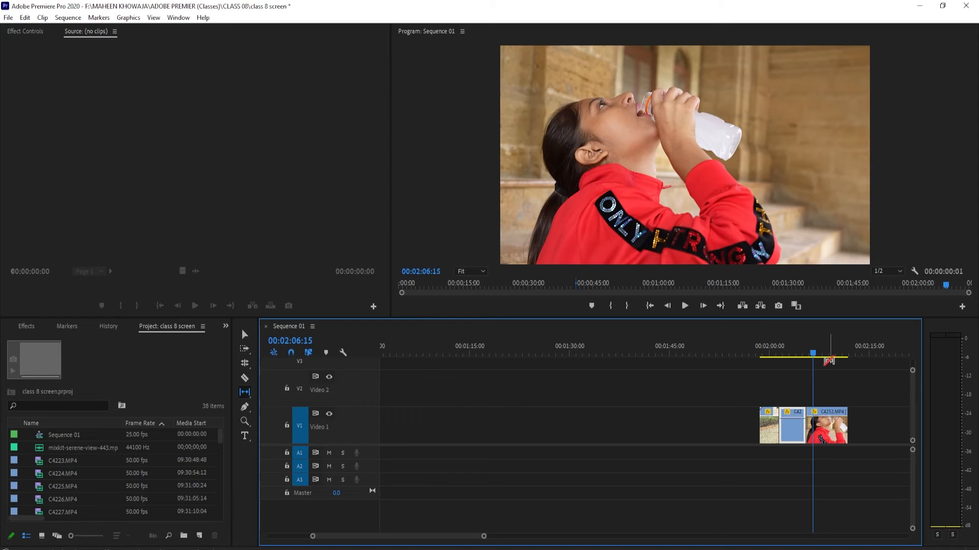
drag(811, 351, 779, 358)
key(space)
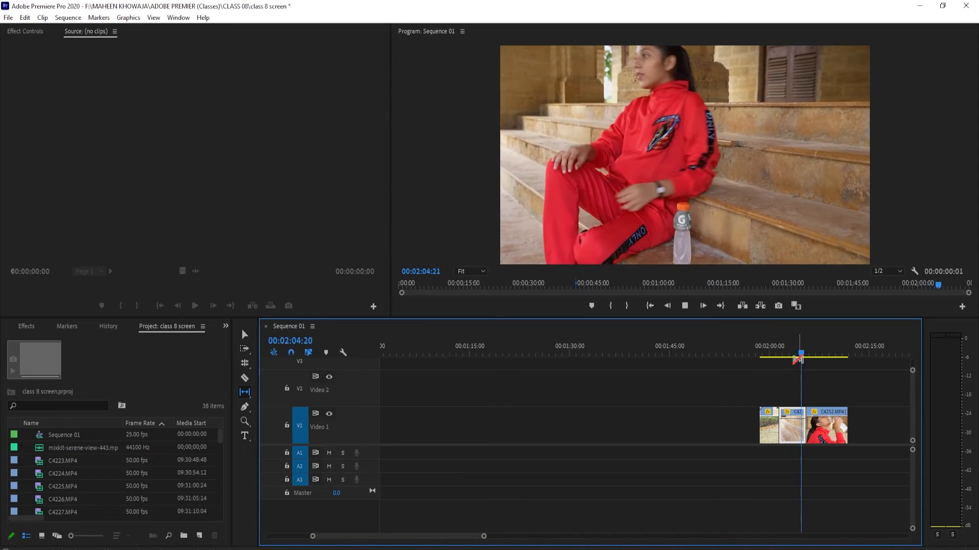
key(space)
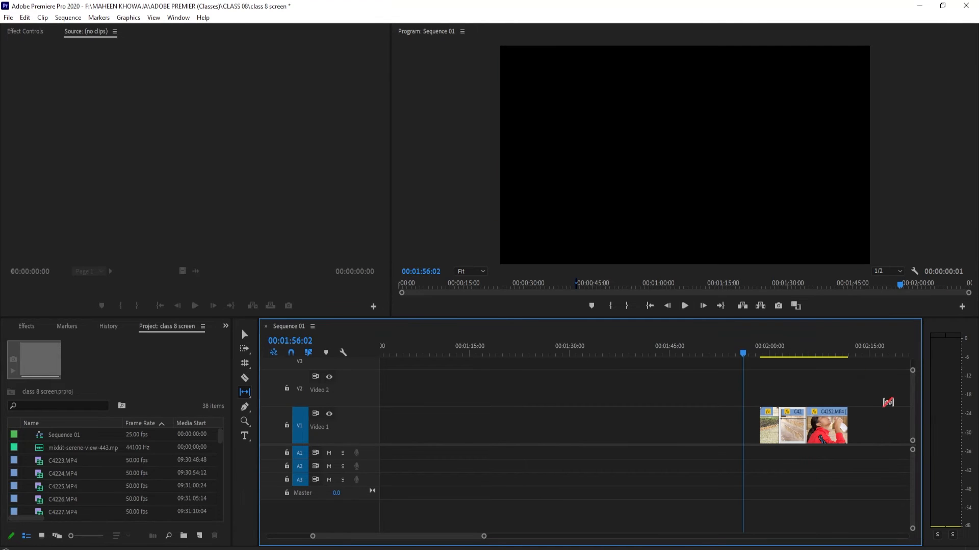
- Place the playhead at 00:02:03:05 and move the last clip, C4252.MP4, up to V2 at the same time position
click(871, 445)
drag(744, 354, 789, 383)
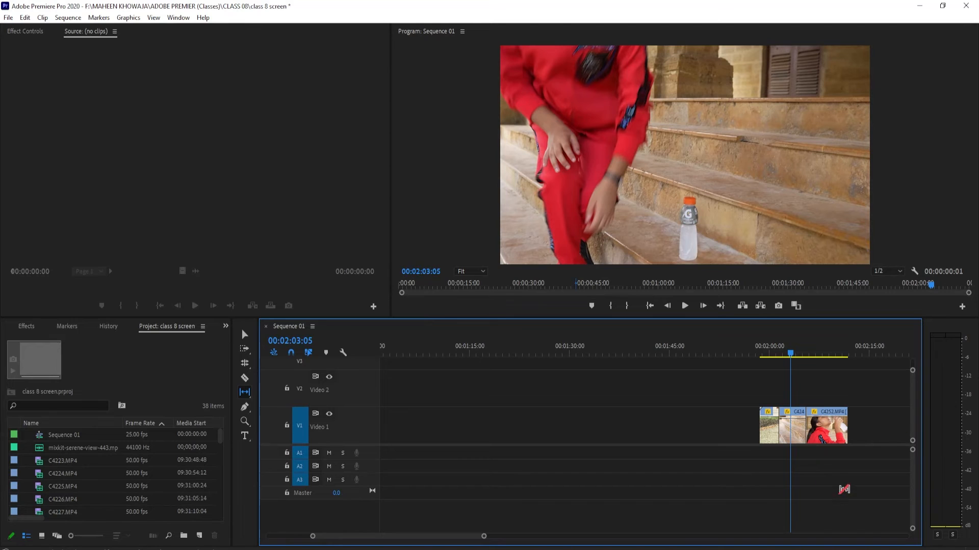
click(245, 335)
drag(828, 420, 829, 391)
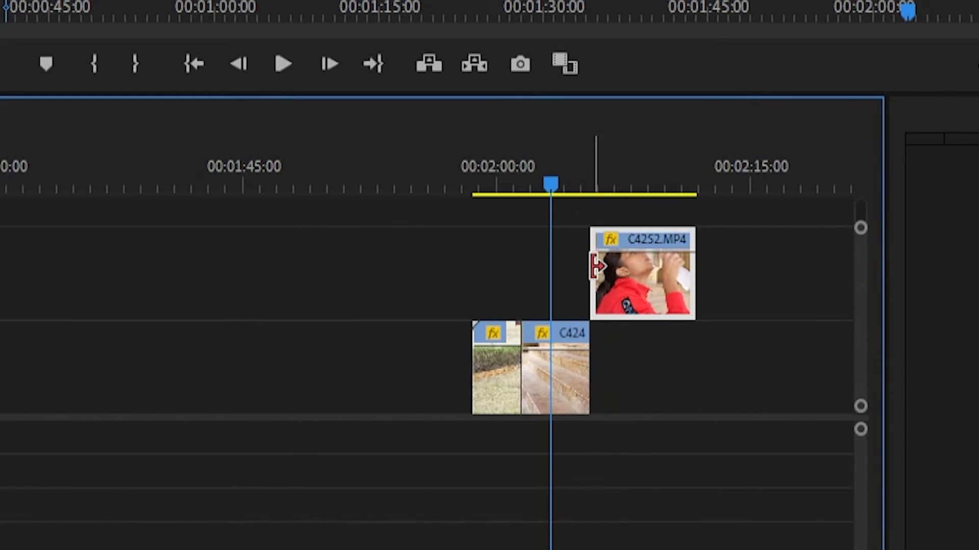
- Extend both ends of C4252.MP4 on V2, trimming its start back to about 00:02:03:15 and its end later
drag(595, 266, 455, 275)
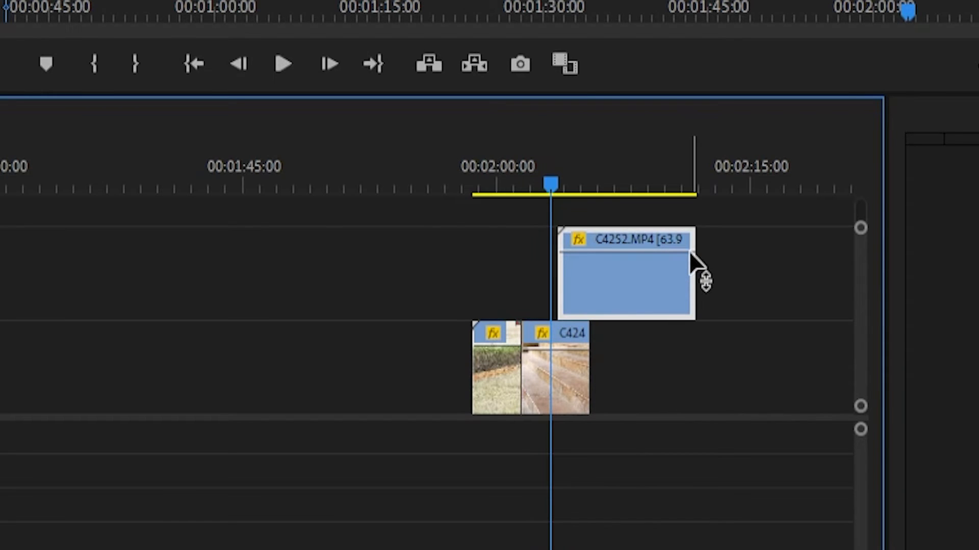
drag(685, 264, 780, 264)
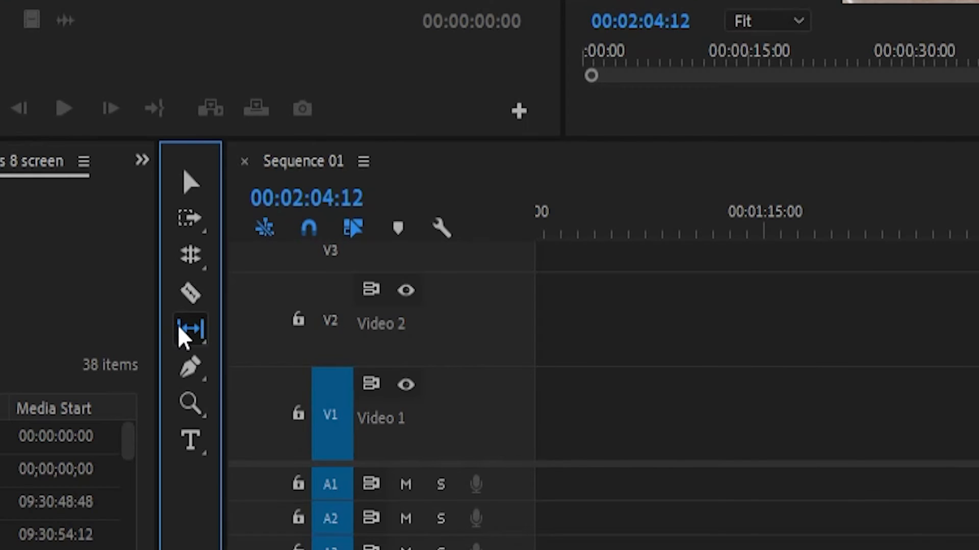
- Switch from the Slip Tool to the Slide Tool and place the playhead at 00:02:07:02
click(242, 392)
click(240, 357)
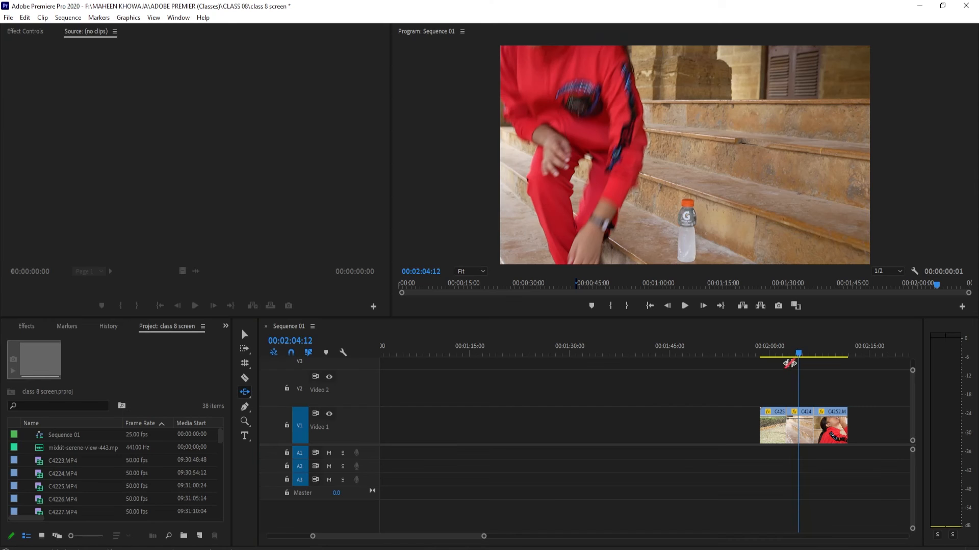
drag(798, 354, 816, 381)
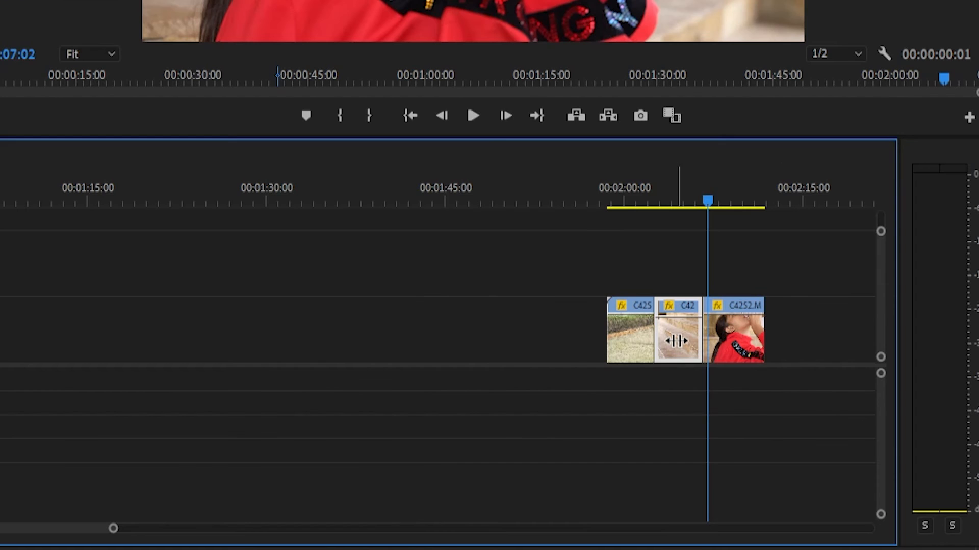
- Slide the middle V1 clip earlier between its neighbours by about 00:00:02:09
drag(677, 341, 658, 340)
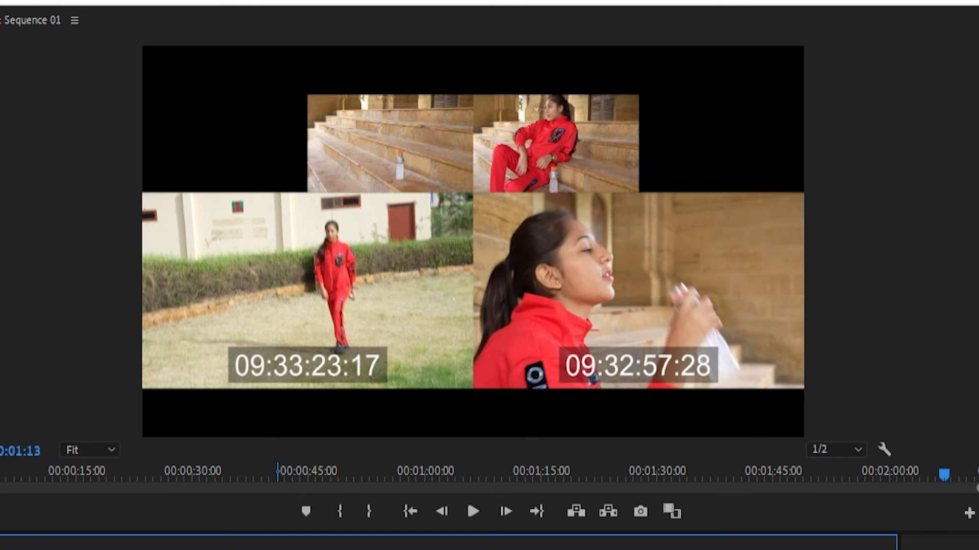
drag(658, 549, 652, 549)
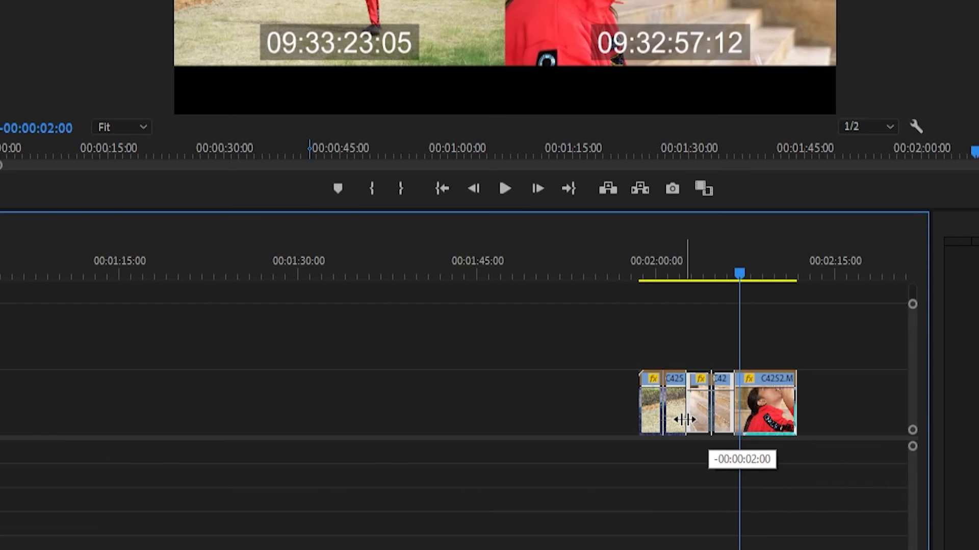
drag(684, 419, 679, 428)
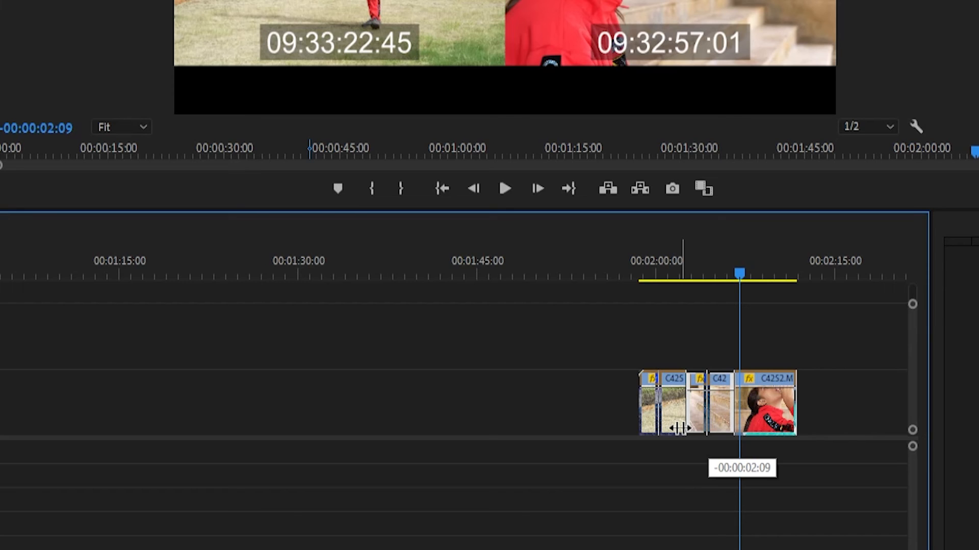
drag(679, 428, 680, 429)
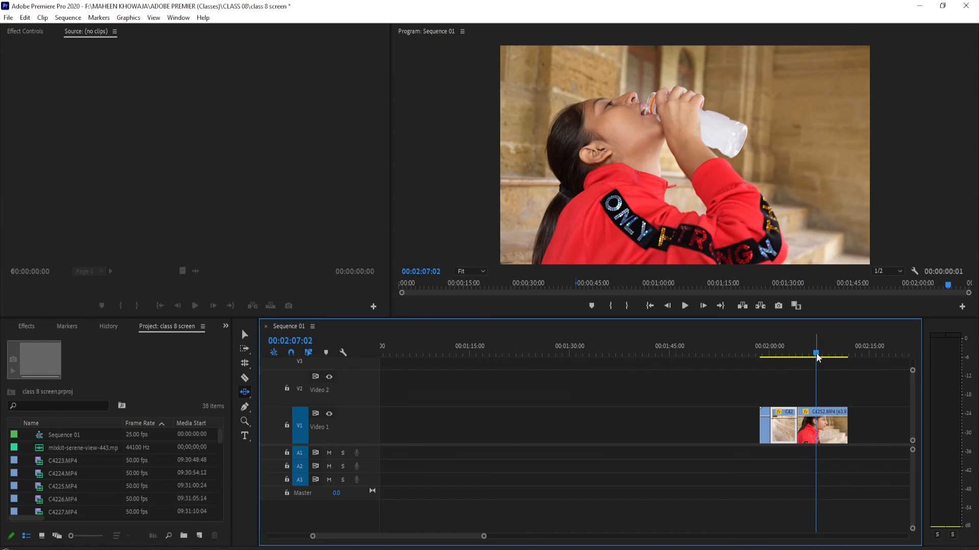
- Slide the middle clip later so it starts at about 00:02:05, and undo both slide edits
drag(785, 420, 817, 426)
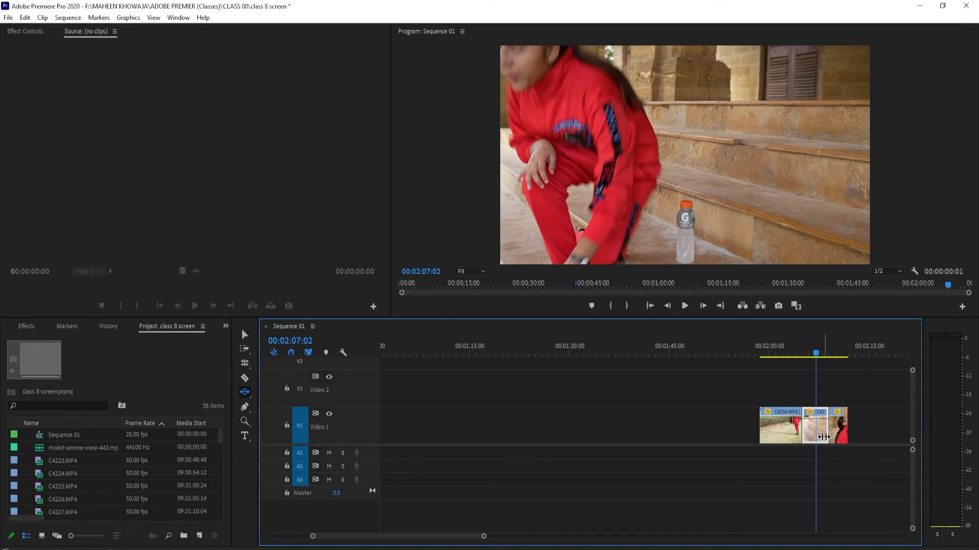
key(ctrl+z)
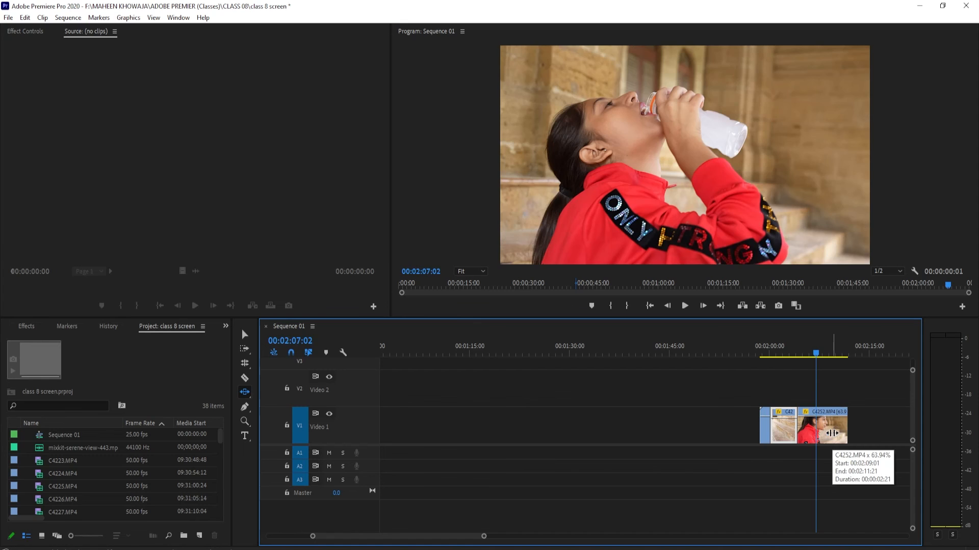
key(ctrl+z)
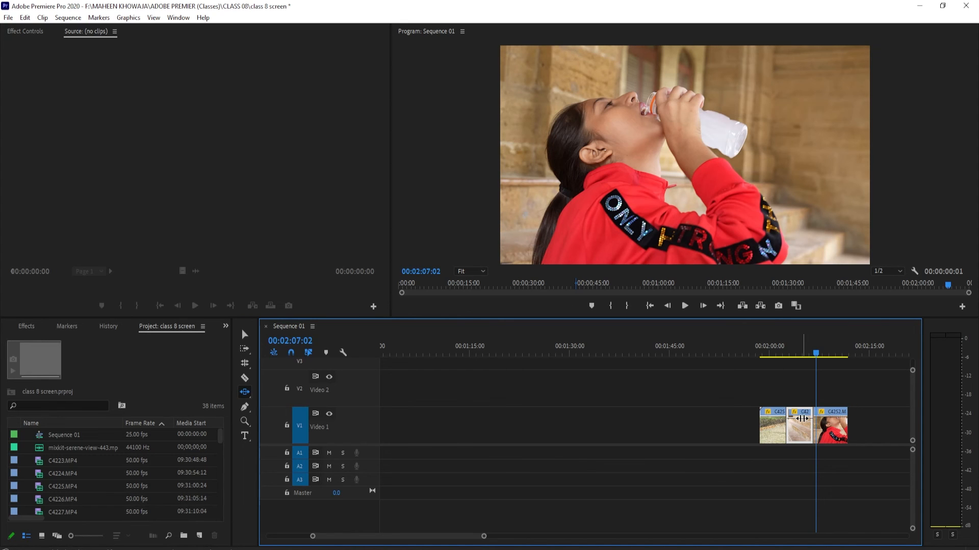